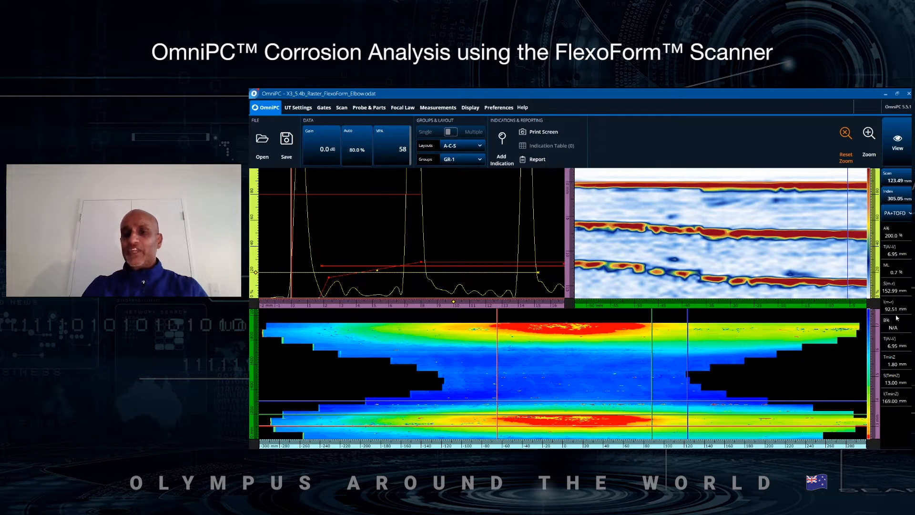
# Step: Position the data cursor at 13 mm on the scan axis and 169 mm on the index axis
pyautogui.doubleClick(901, 181)
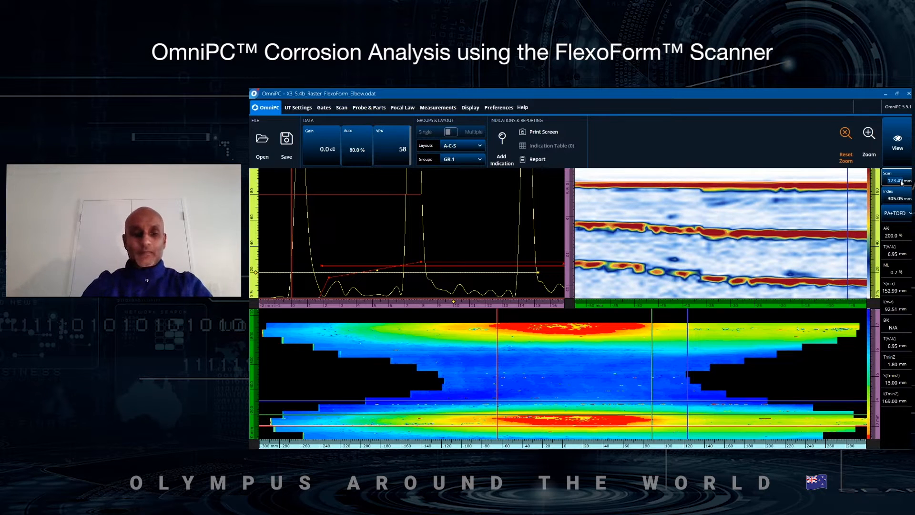
pyautogui.write('13')
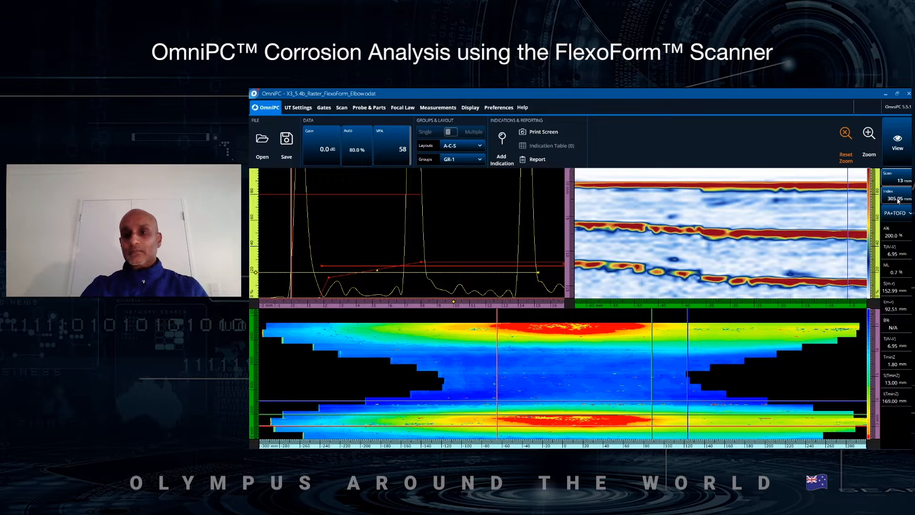
pyautogui.doubleClick(898, 200)
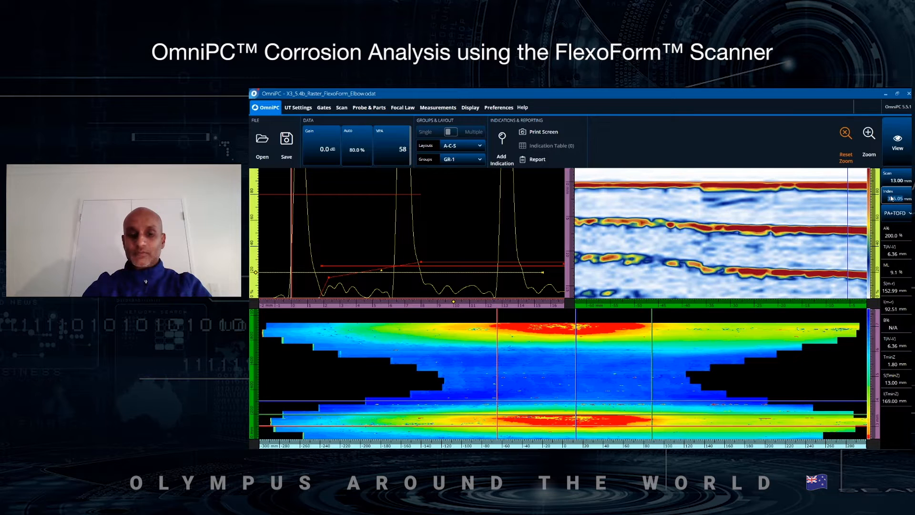
pyautogui.write('169')
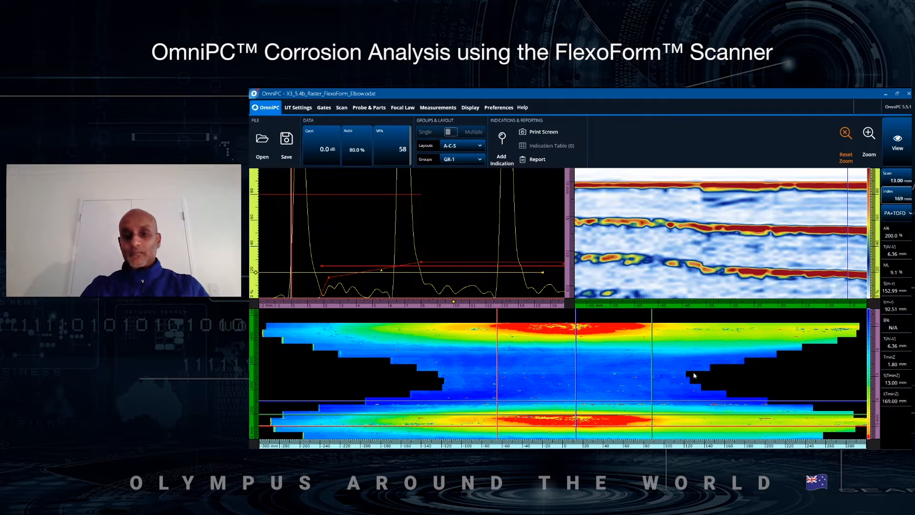
pyautogui.press('Return')
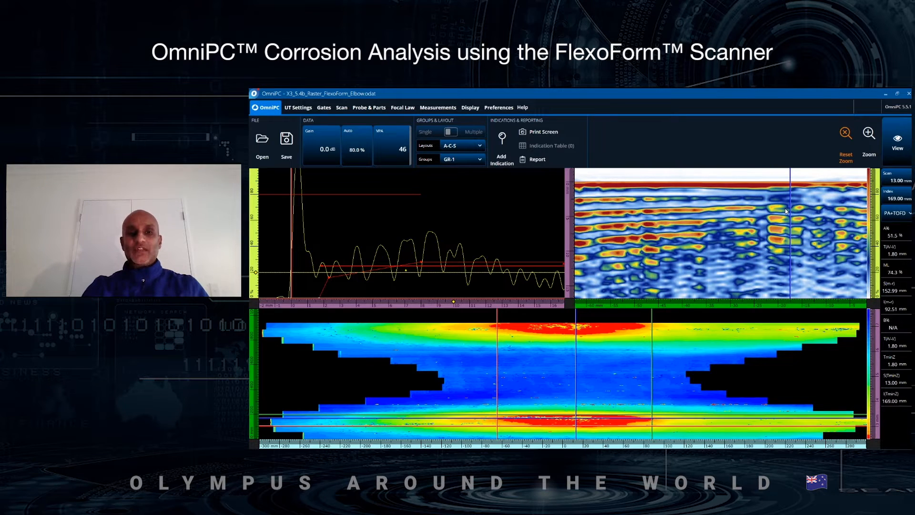
# Step: Add an indication at the current cursor position and open the indication table
pyautogui.click(503, 148)
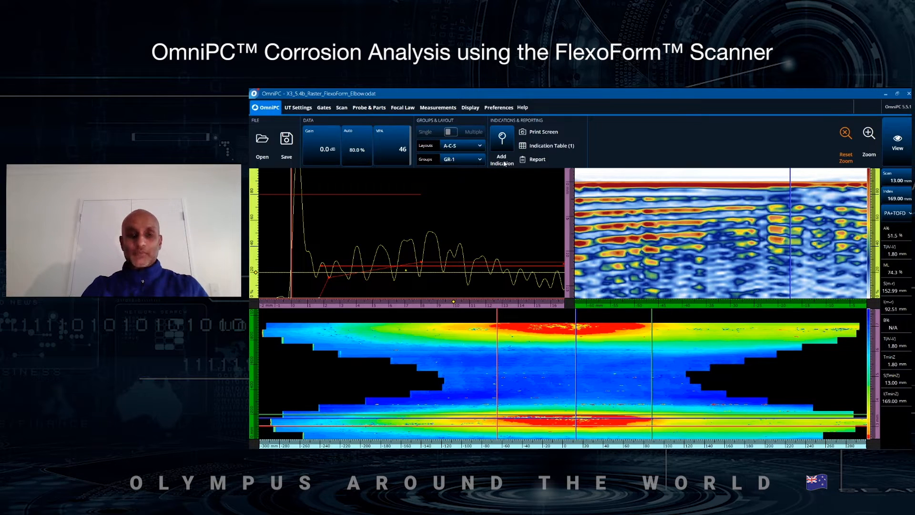
pyautogui.click(537, 148)
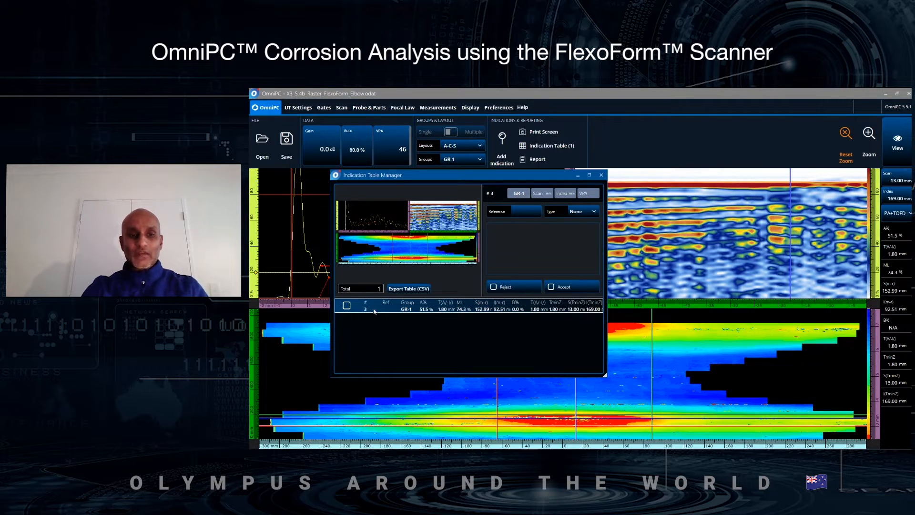
pyautogui.click(347, 306)
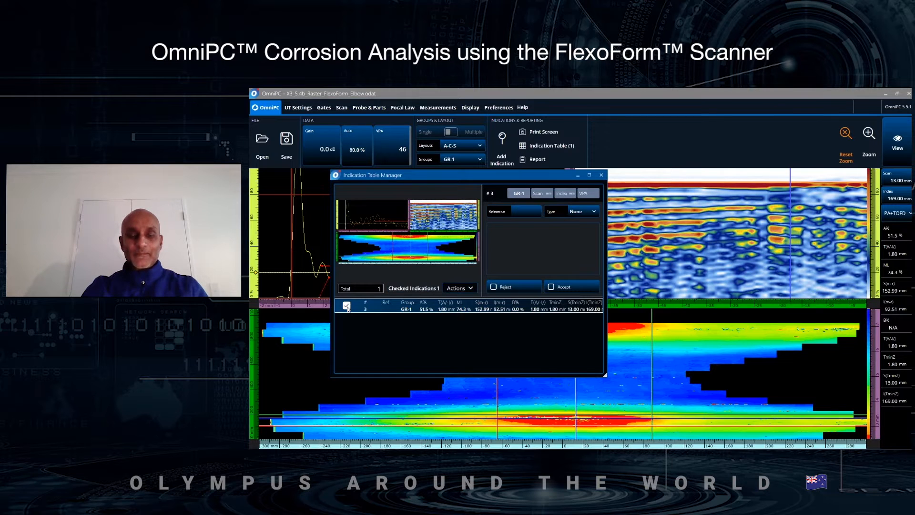
pyautogui.click(471, 290)
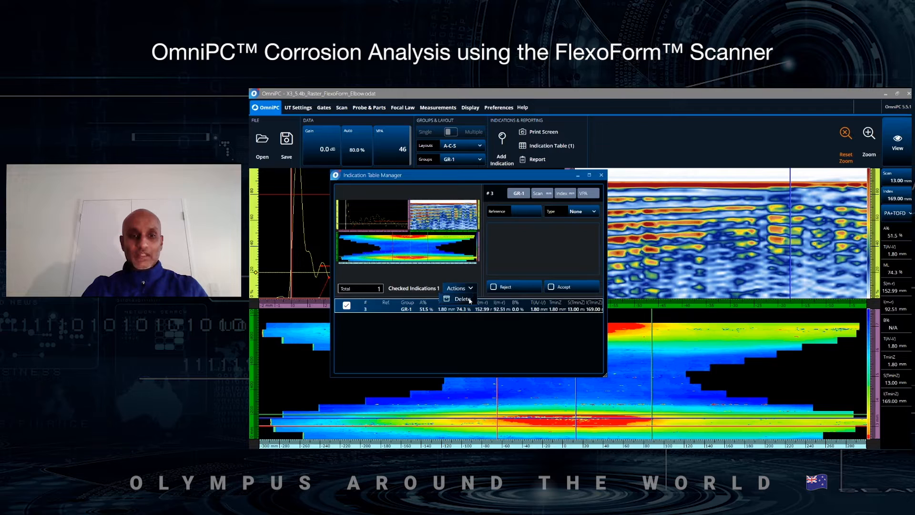
pyautogui.click(462, 299)
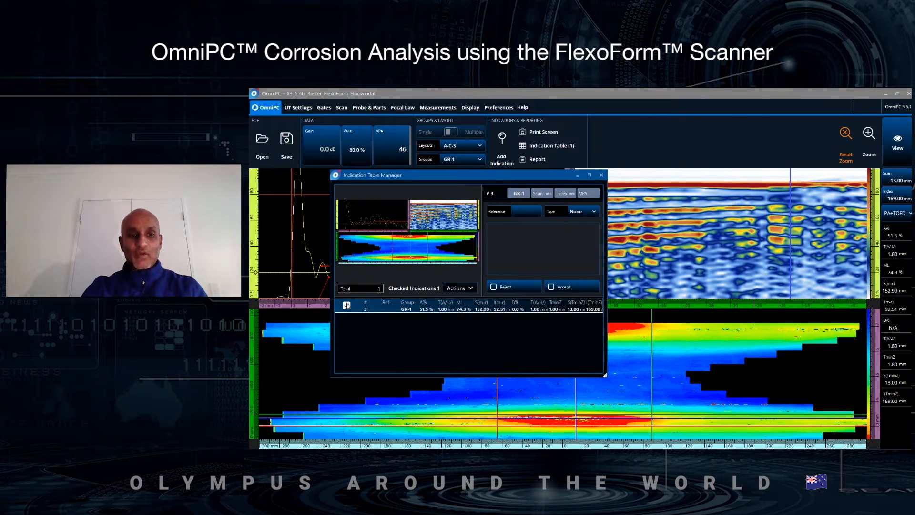
pyautogui.click(347, 305)
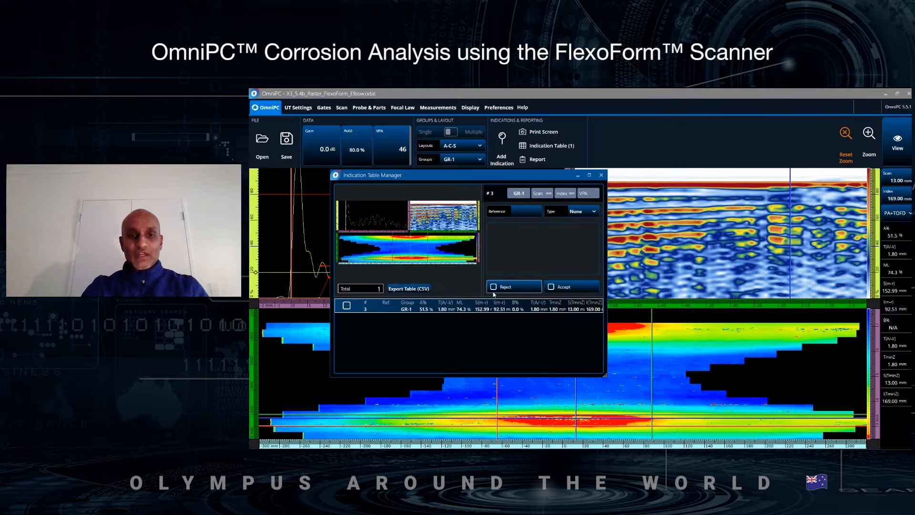
# Step: Mark the indication as rejected with the comment "min WT at 1.8mm" and close the indication table
pyautogui.click(494, 287)
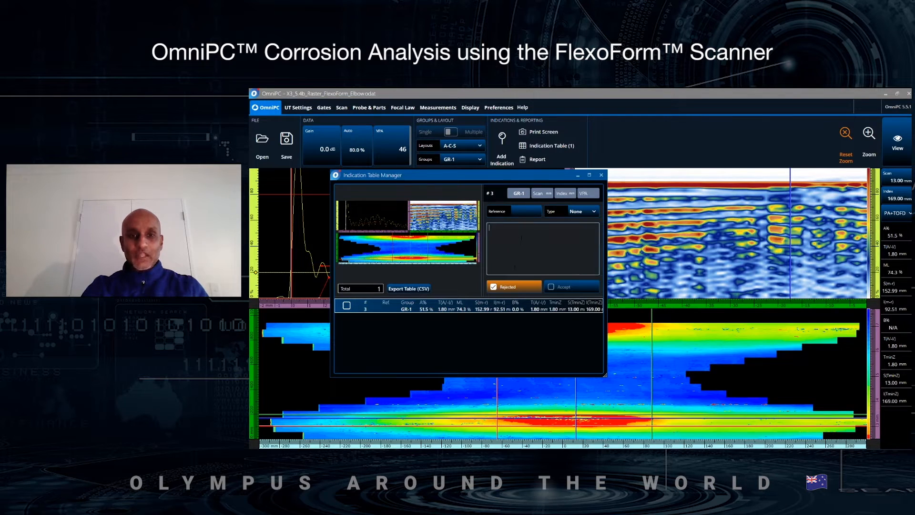
pyautogui.click(522, 238)
pyautogui.write('min WT')
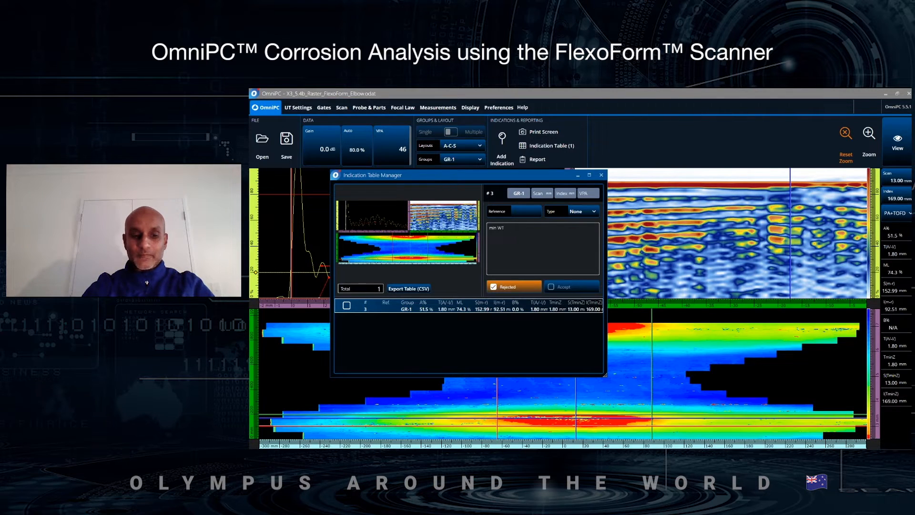
pyautogui.write(' at')
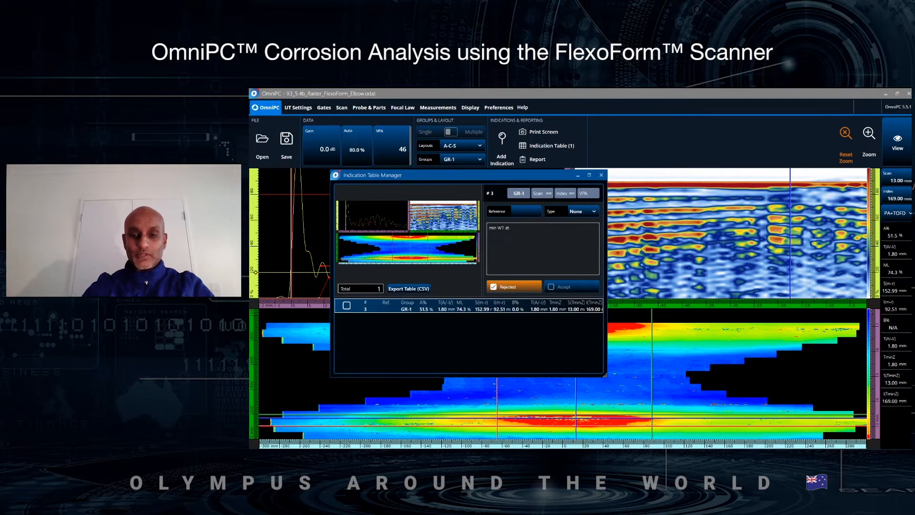
pyautogui.write('1.8mm')
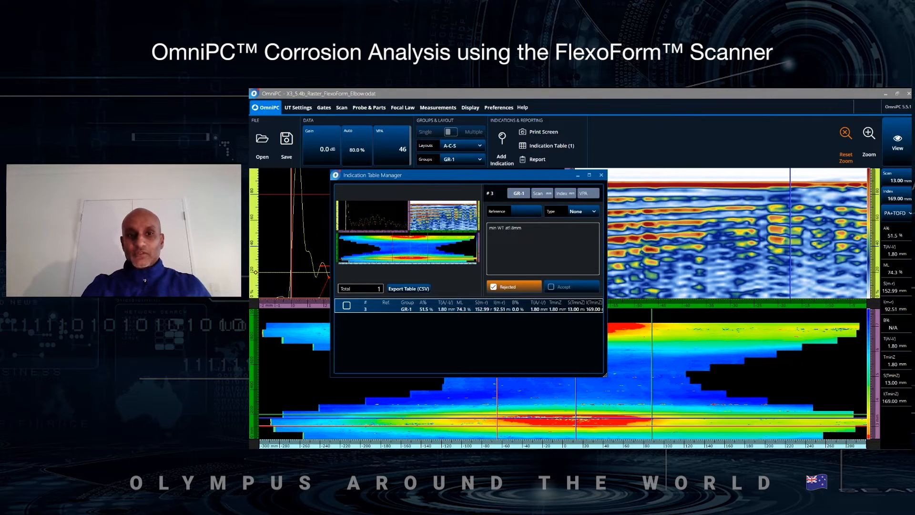
pyautogui.click(510, 228)
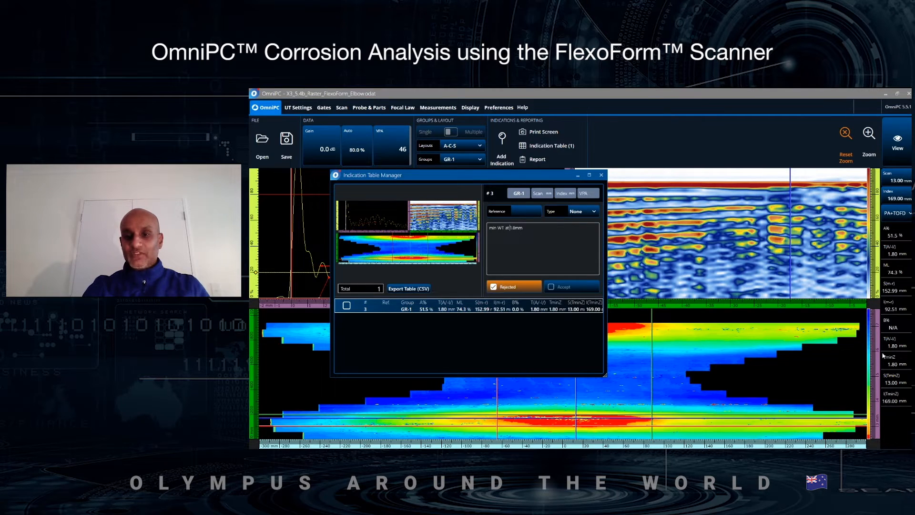
pyautogui.click(603, 176)
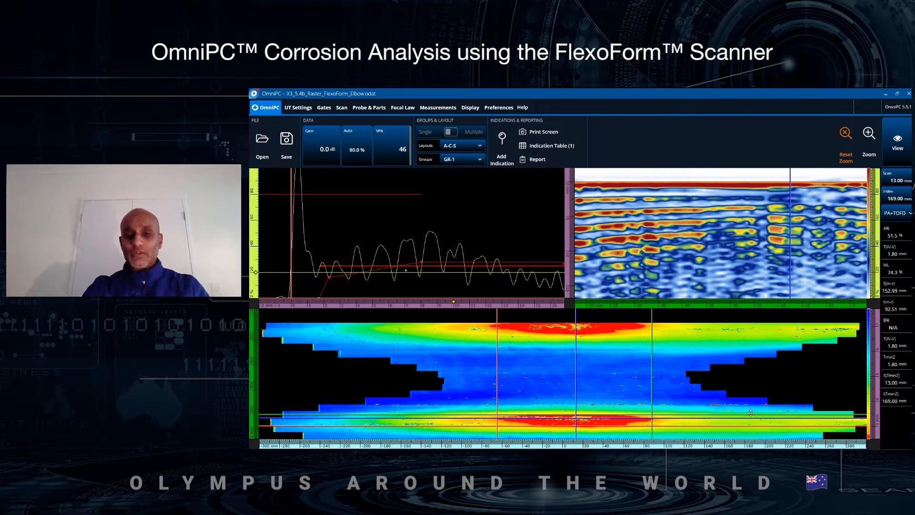
# Step: Turn off the cursors overlay and move the index data cursor to about 268.61 mm on the C-scan
pyautogui.click(898, 142)
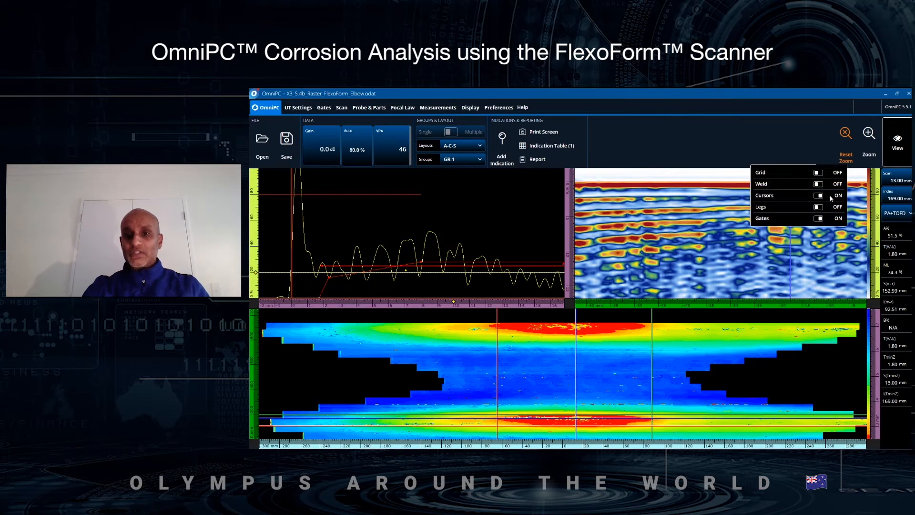
pyautogui.click(820, 196)
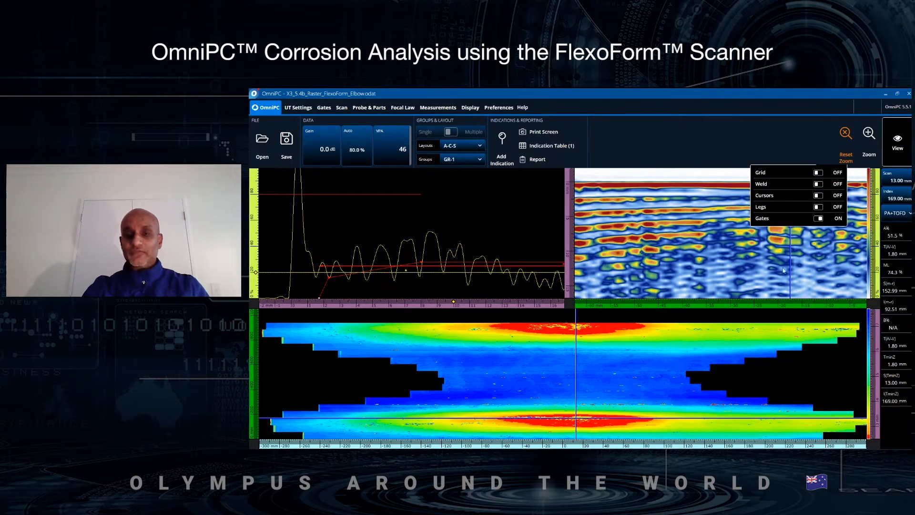
pyautogui.click(662, 377)
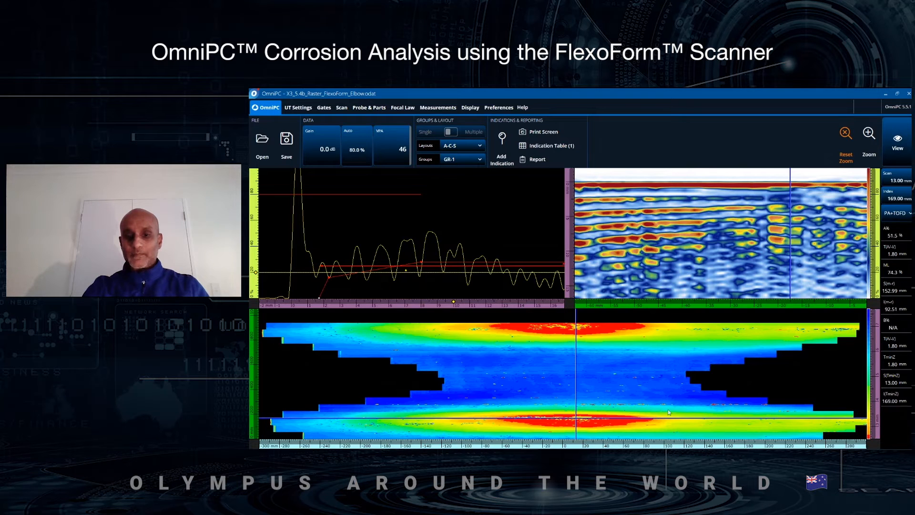
pyautogui.moveTo(680, 417); pyautogui.dragTo(676, 405)
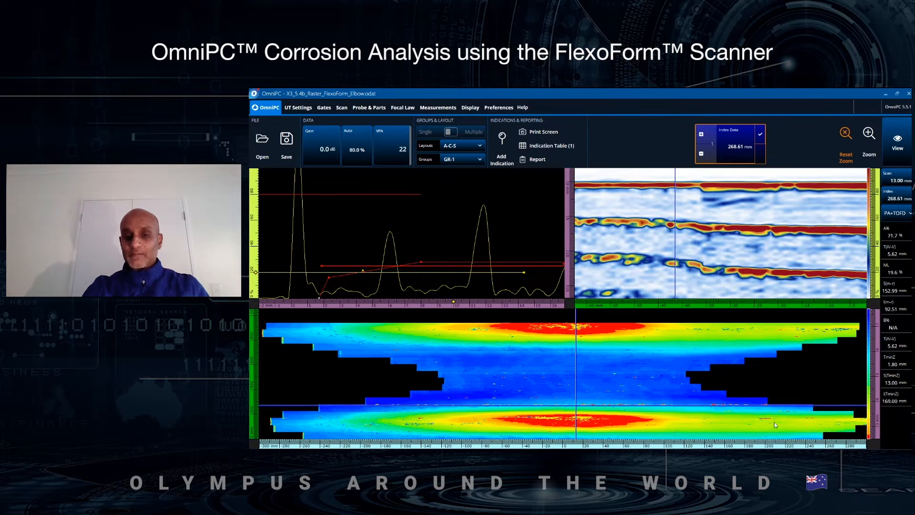
# Step: Box the thin red indication on the C-scan with the reference cursor at about 193 mm scan and the measurement cursor at about 206 mm
pyautogui.click(869, 140)
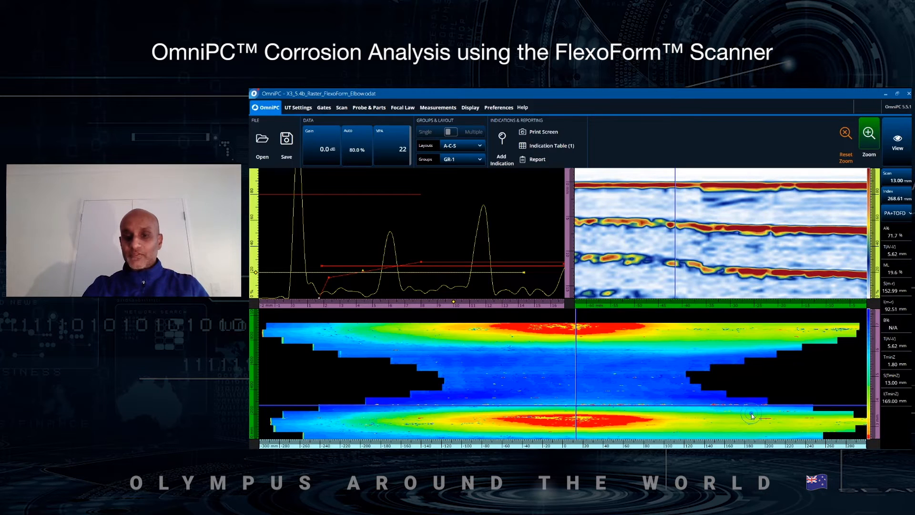
pyautogui.moveTo(752, 416); pyautogui.dragTo(782, 431)
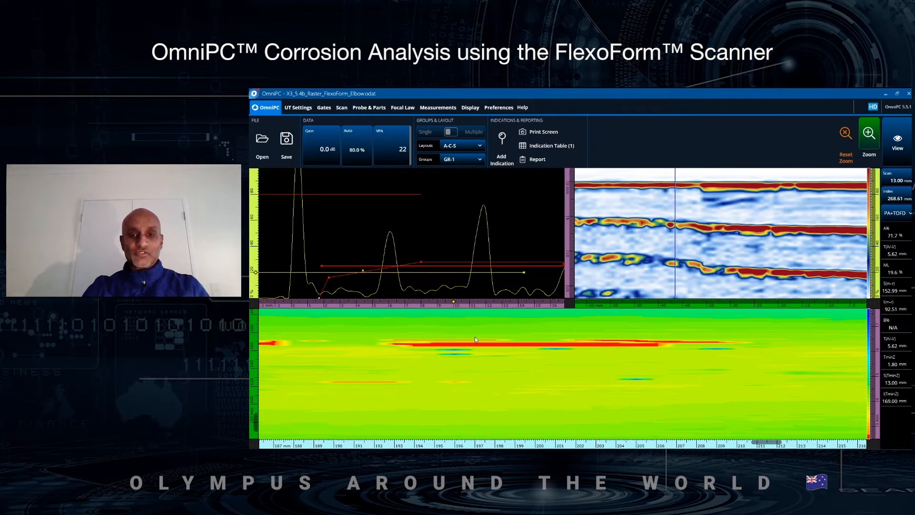
pyautogui.rightClick(391, 348)
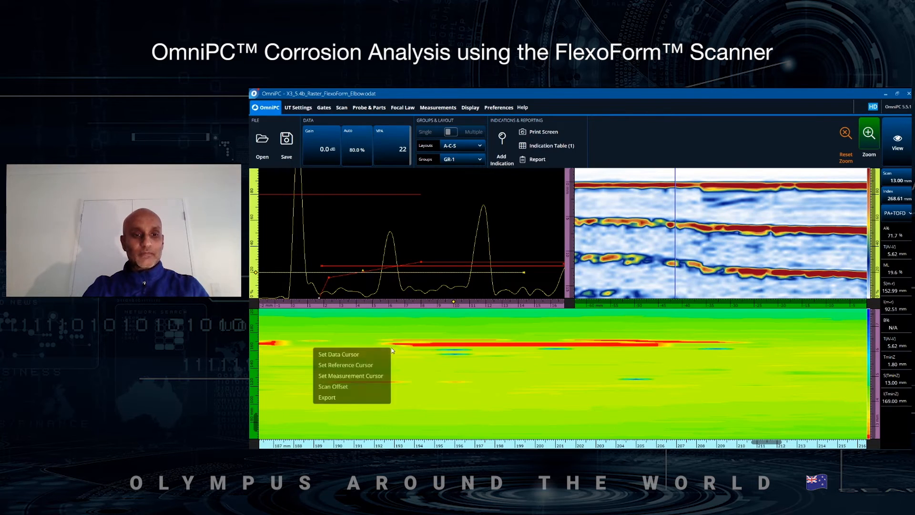
pyautogui.click(374, 366)
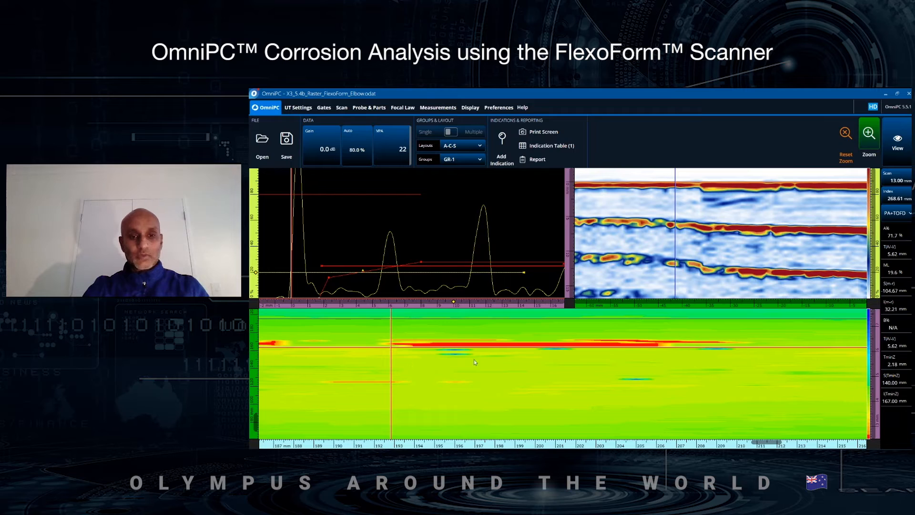
pyautogui.rightClick(659, 343)
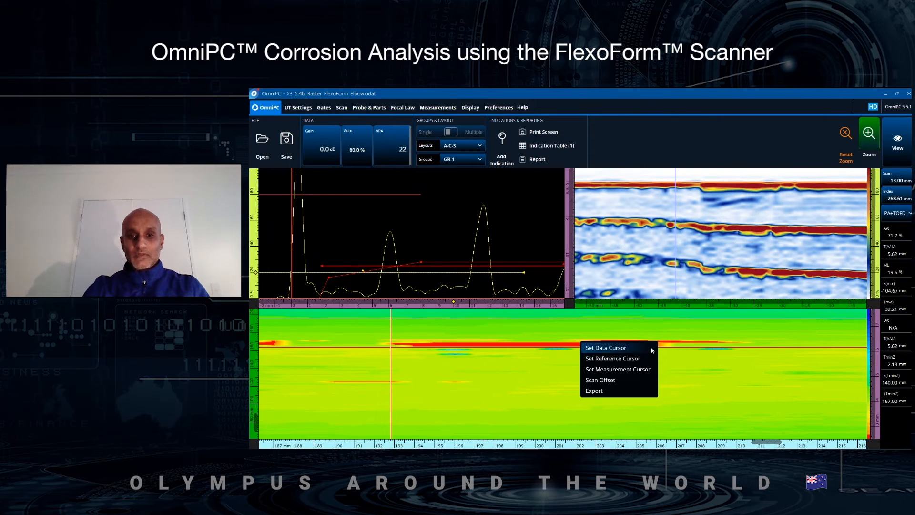
pyautogui.click(643, 370)
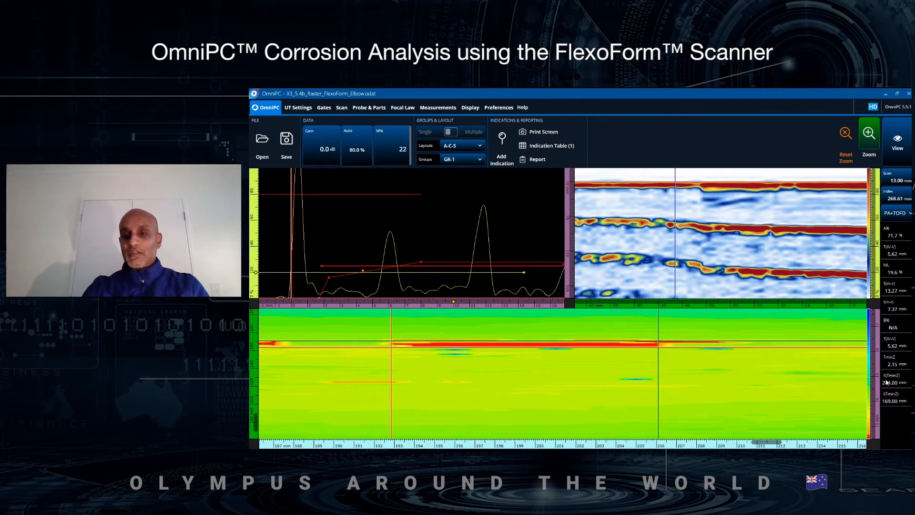
# Step: Position the data cursor at 204 mm scan and 169 mm index, and leave zoom mode
pyautogui.click(892, 182)
pyautogui.write('204')
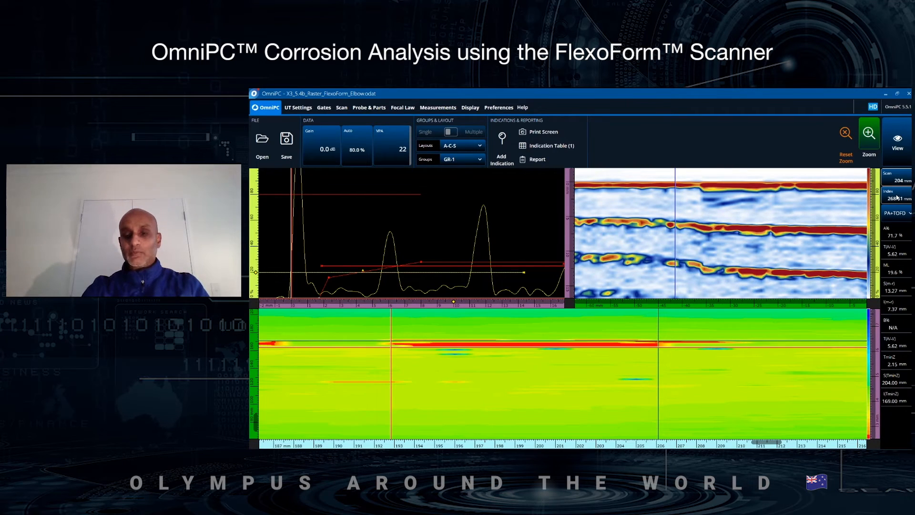
pyautogui.click(897, 198)
pyautogui.write('169')
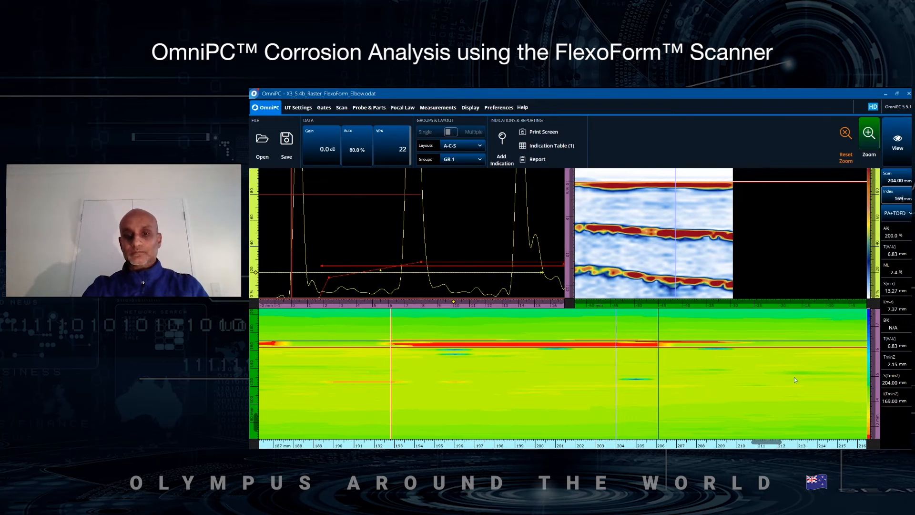
pyautogui.click(729, 394)
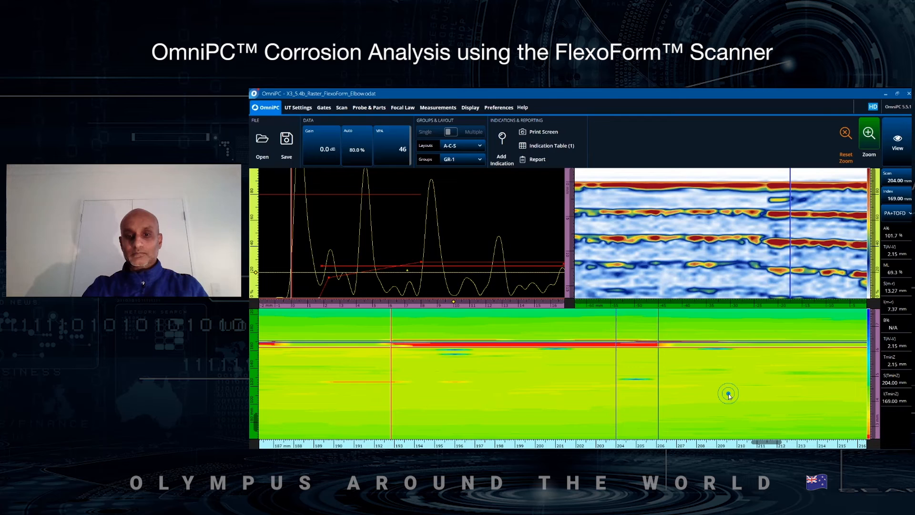
pyautogui.click(869, 139)
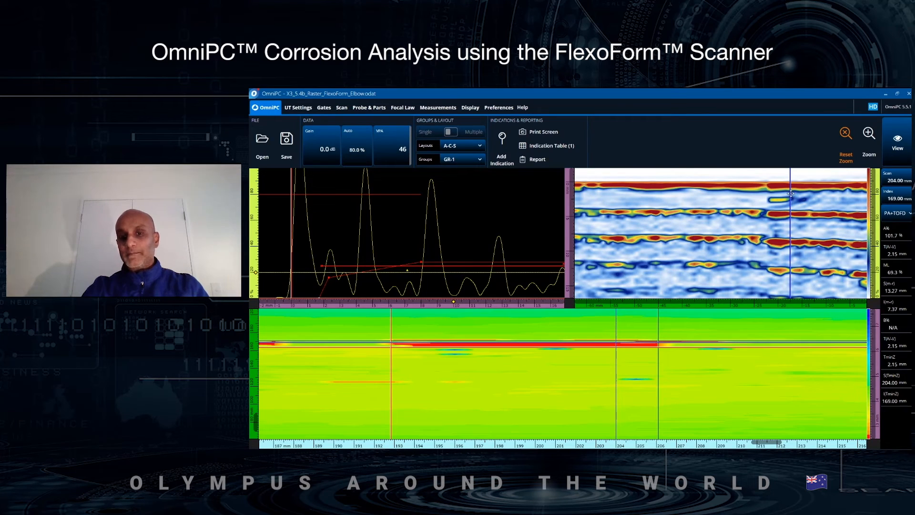
# Step: Add a second indication, mark it rejected in the indication table with the comment "Lamination defect at 2.15mm", and close the table
pyautogui.click(506, 164)
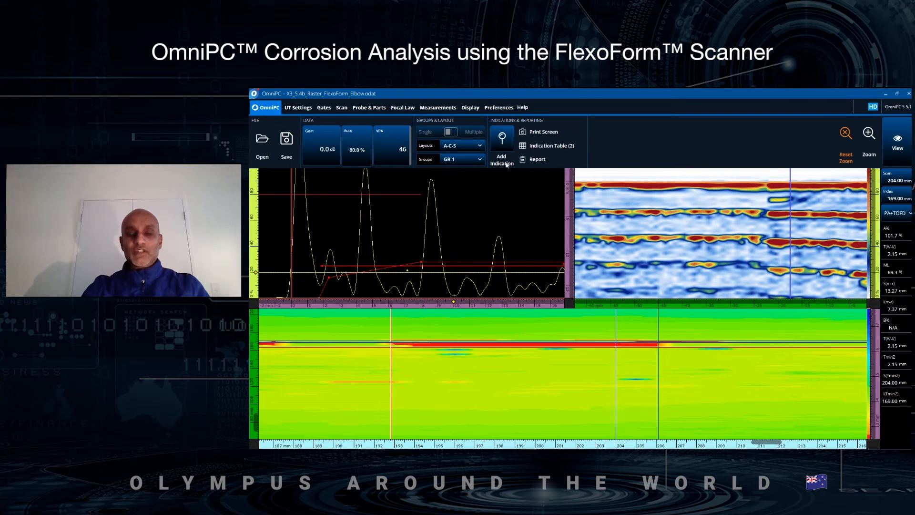
pyautogui.click(552, 148)
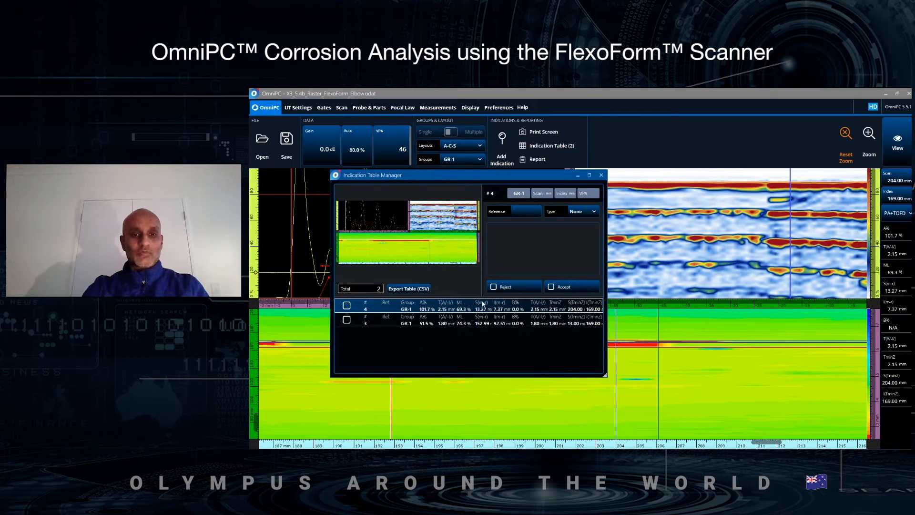
pyautogui.click(505, 287)
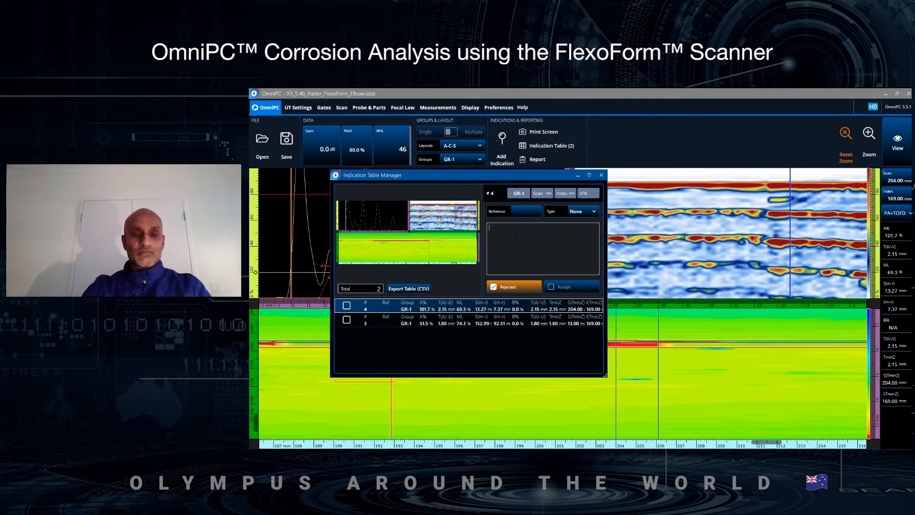
pyautogui.write('Lamination defect')
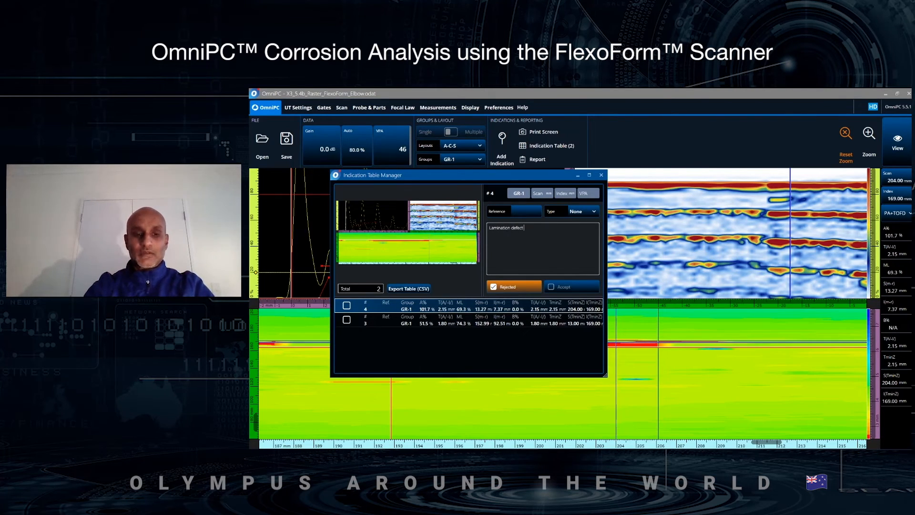
pyautogui.write(' at')
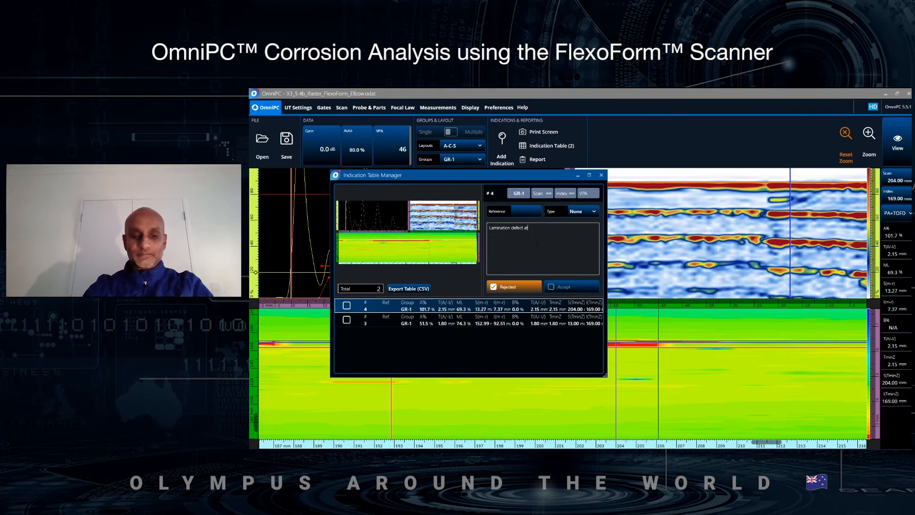
pyautogui.write('2.15')
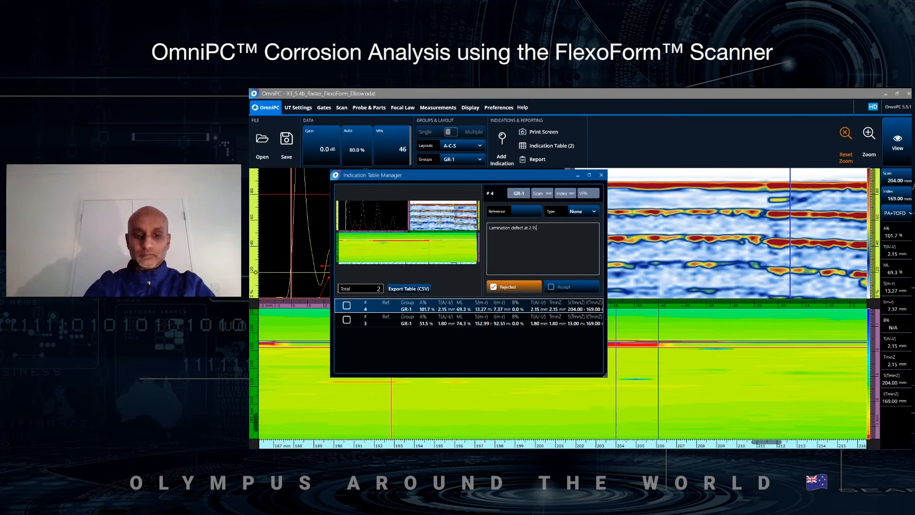
pyautogui.write('mm')
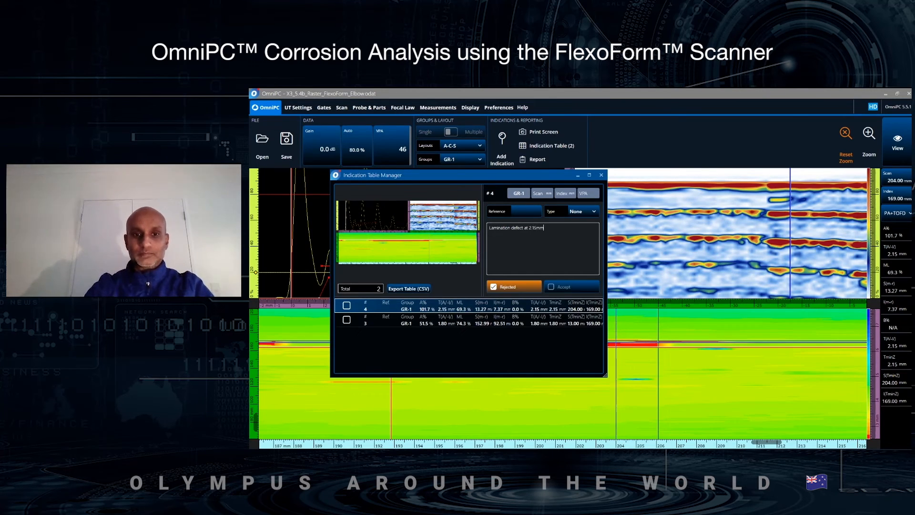
pyautogui.click(602, 176)
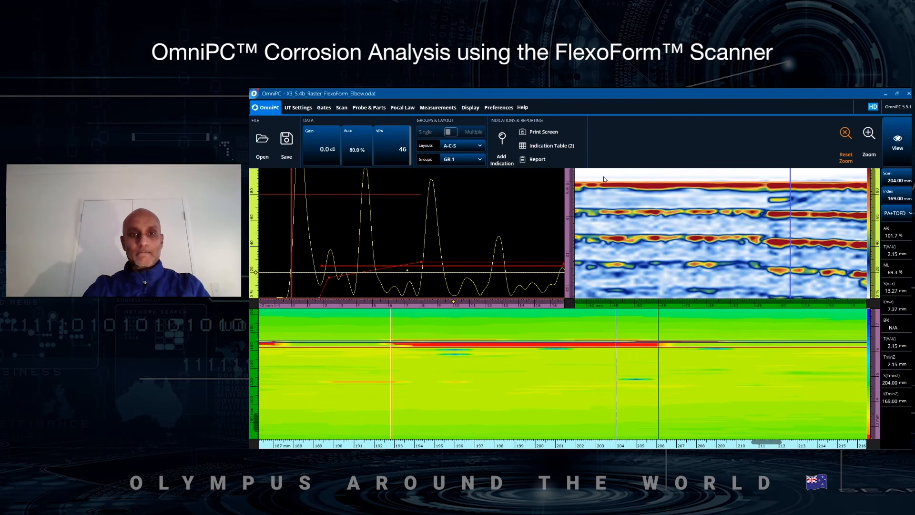
# Step: Generate the inspection report with the recorded indications
pyautogui.click(535, 162)
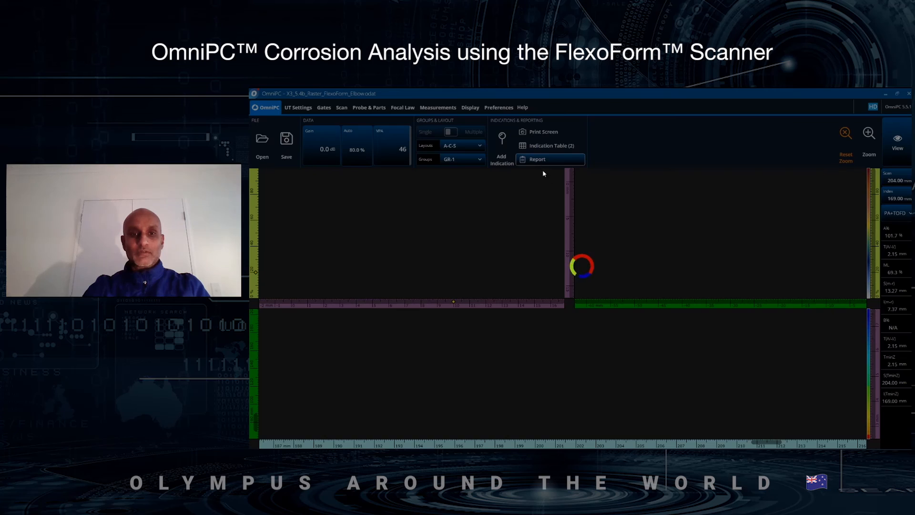